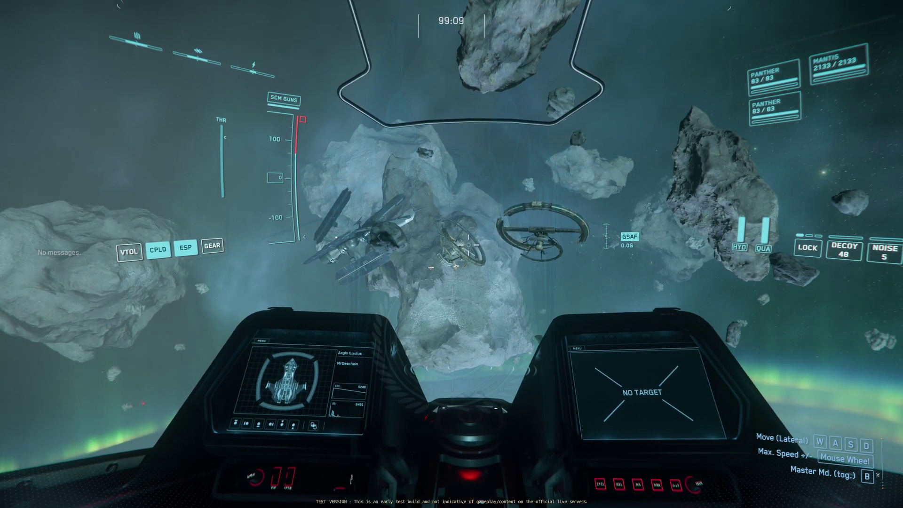
Step: Throttle the ship forward a couple of times with W, then pause the game with Esc
{"action": "key", "text": "w"}
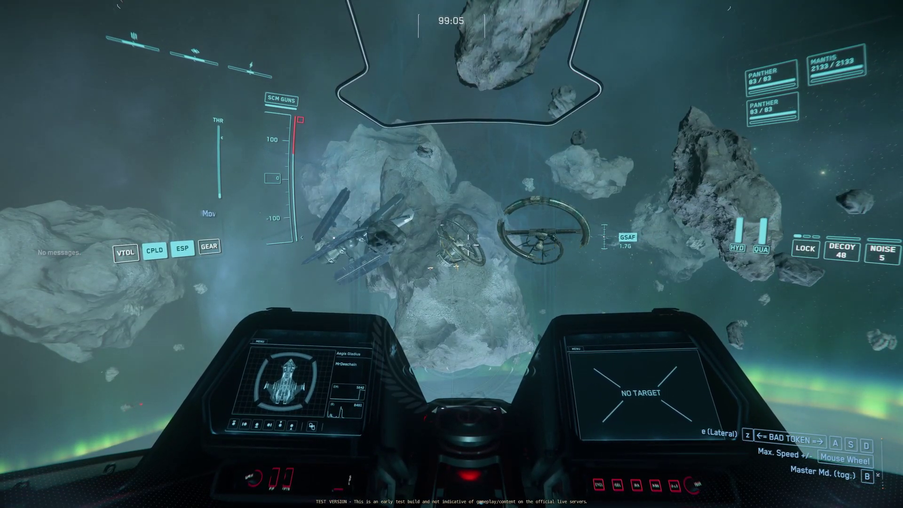
{"action": "key", "text": "w"}
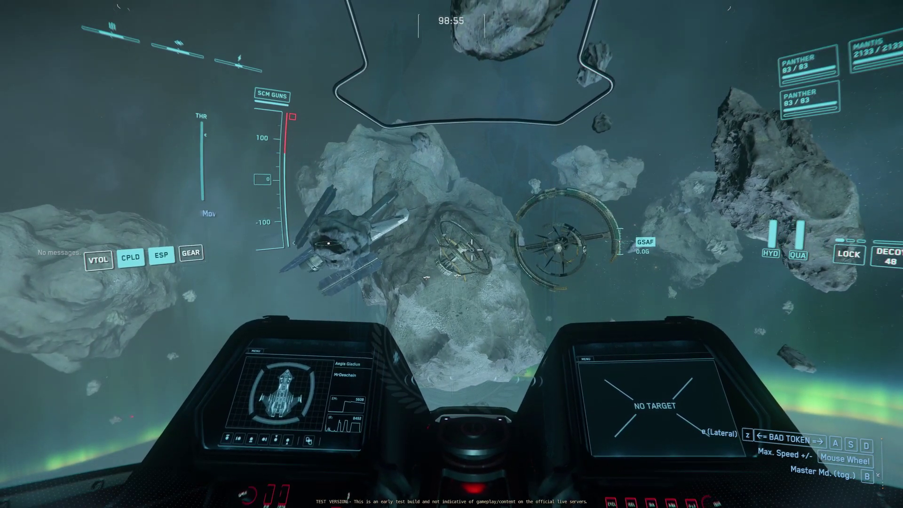
{"action": "key", "text": "Escape"}
Step: Open Options > Keybindings, switch the device to Joystick / HOTAS and show Advanced Controls Customization
{"action": "left_click", "coordinate": [422, 209]}
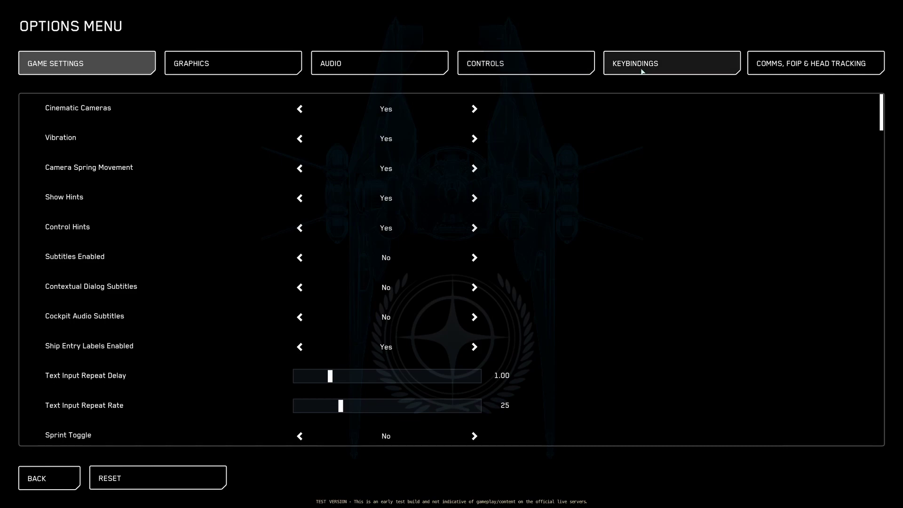
{"action": "left_click", "coordinate": [649, 65]}
{"action": "left_click", "coordinate": [861, 481]}
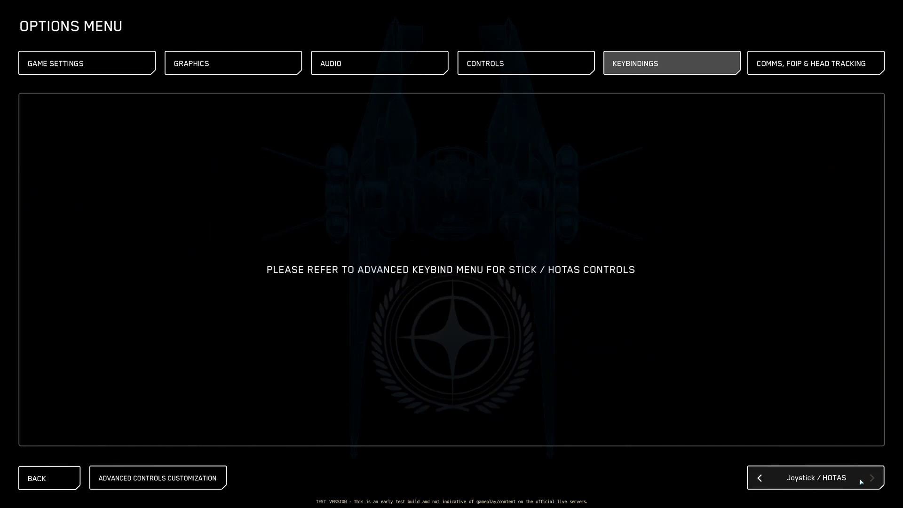
{"action": "left_click", "coordinate": [102, 479]}
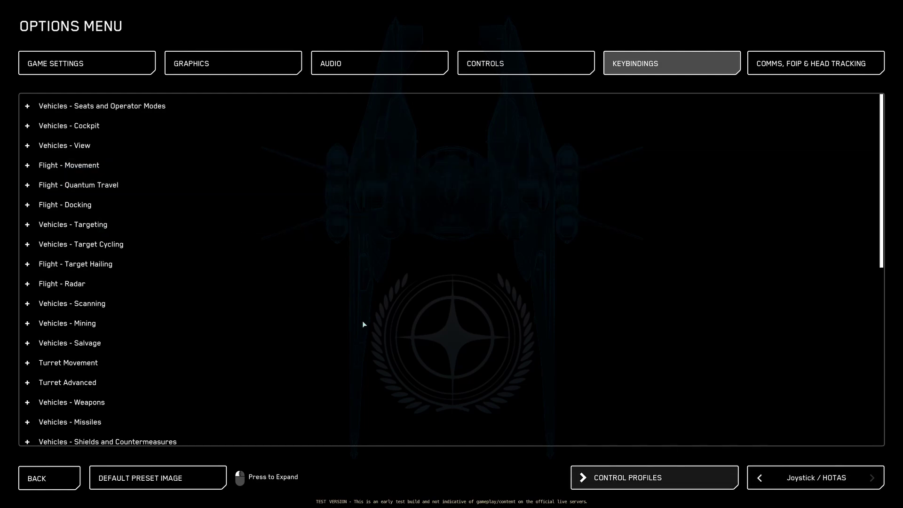
Step: Expand Flight - Movement and scroll down to the Throttle bindings mapped to input5
{"action": "left_click", "coordinate": [116, 165]}
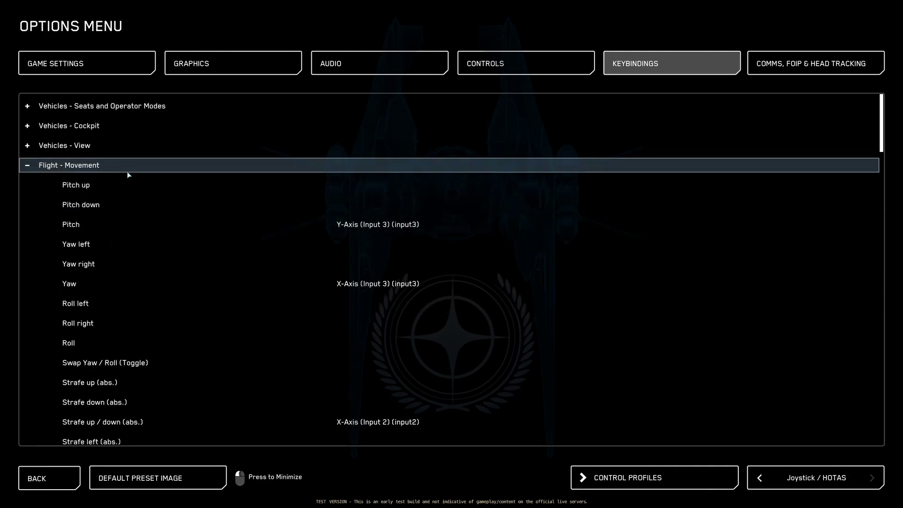
{"action": "scroll", "coordinate": [172, 211], "scroll_direction": "down", "scroll_amount": 1}
{"action": "scroll", "coordinate": [172, 215], "scroll_direction": "down", "scroll_amount": 5}
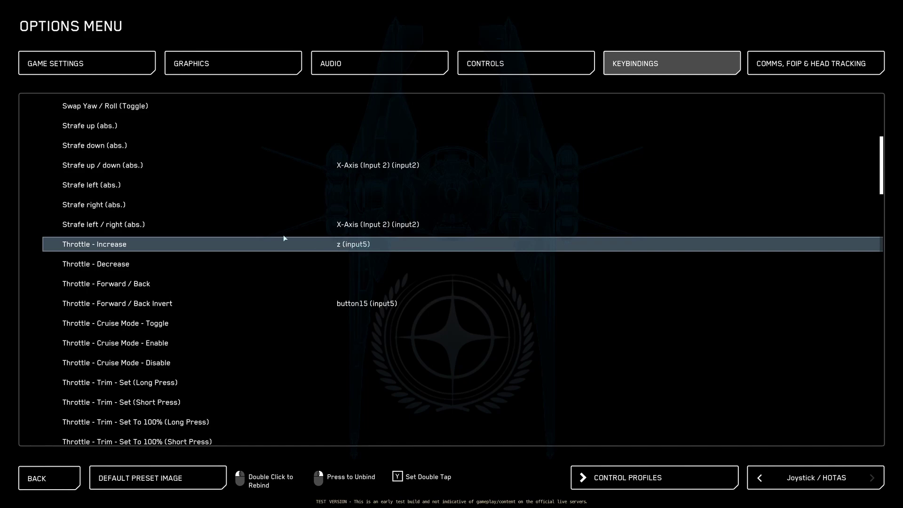
Step: Browse the binding categories, briefly expanding Vehicles - View, then go to the Controls settings
{"action": "scroll", "coordinate": [282, 227], "scroll_direction": "up", "scroll_amount": 5}
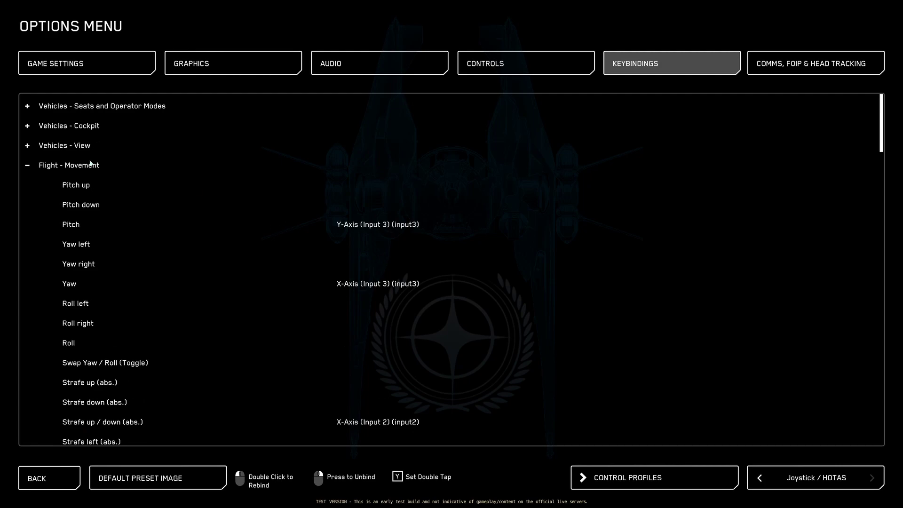
{"action": "left_click", "coordinate": [63, 151]}
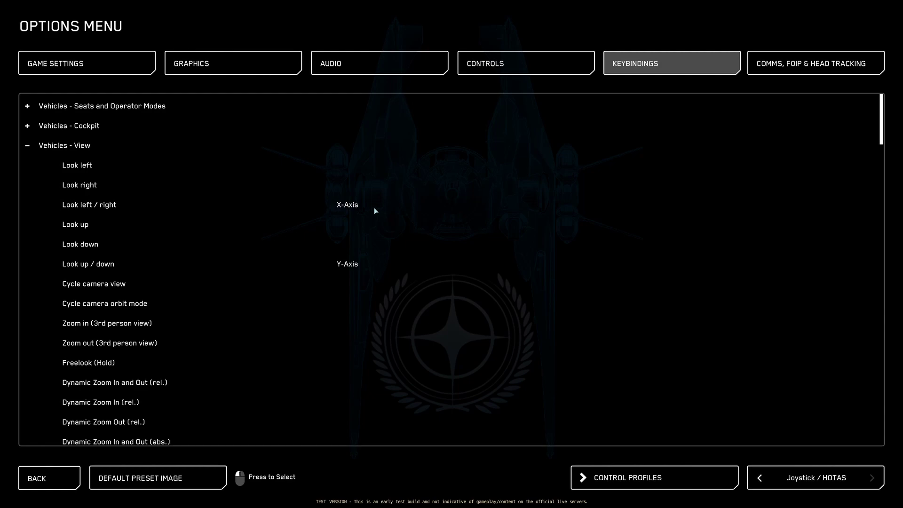
{"action": "left_click", "coordinate": [86, 150]}
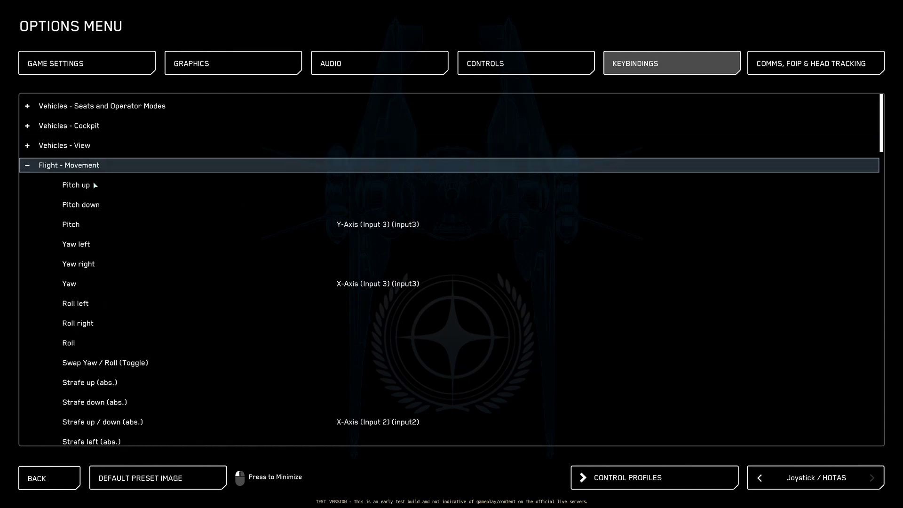
{"action": "scroll", "coordinate": [407, 348], "scroll_direction": "down", "scroll_amount": 3}
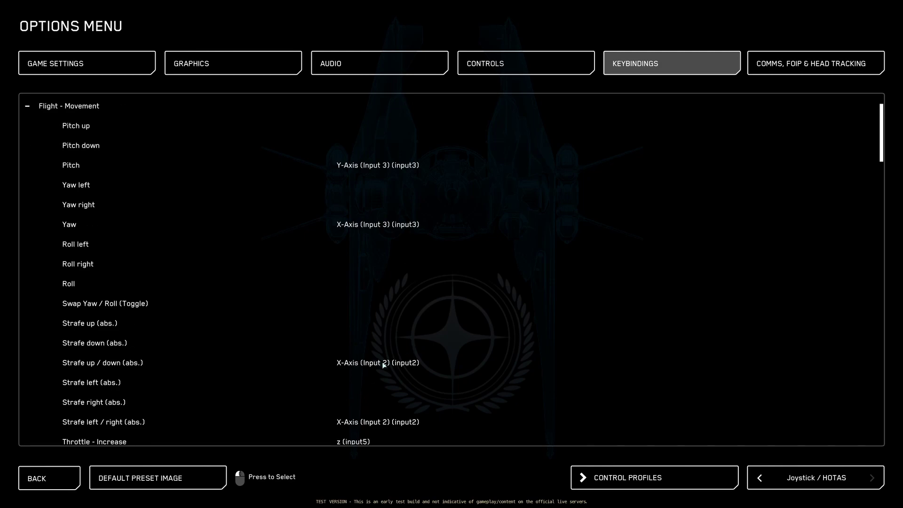
{"action": "scroll", "coordinate": [395, 362], "scroll_direction": "down", "scroll_amount": 5}
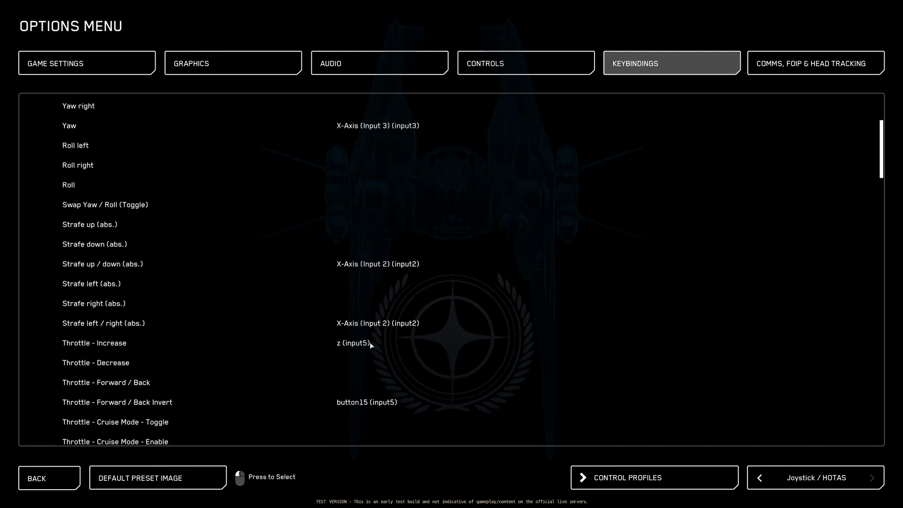
{"action": "left_click", "coordinate": [526, 60]}
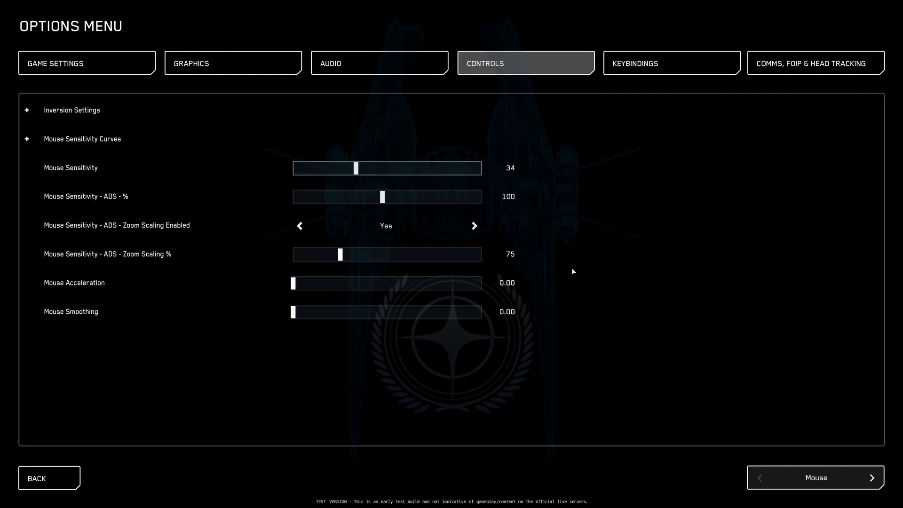
Step: Cycle the device selector to Joystick / HOTAS 5 and expand its Inversion Settings
{"action": "left_click", "coordinate": [871, 483]}
{"action": "left_click", "coordinate": [872, 478]}
{"action": "left_click", "coordinate": [871, 478]}
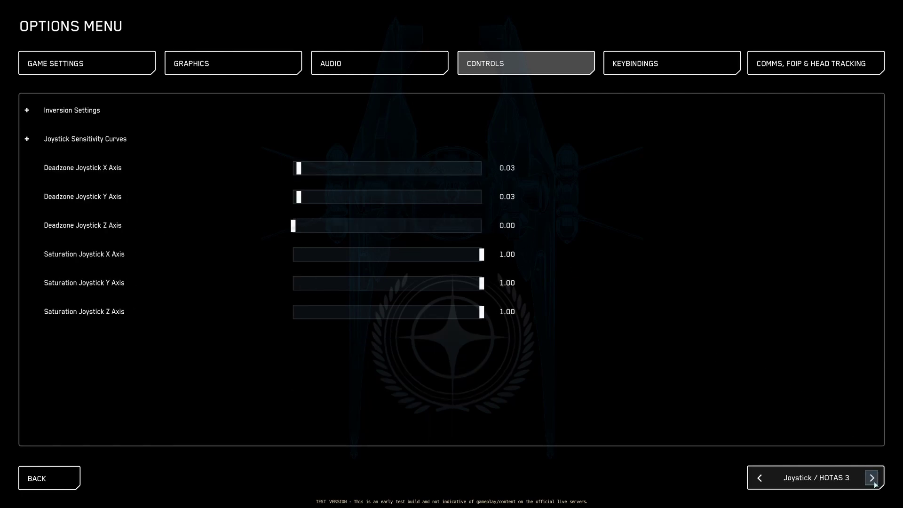
{"action": "left_click", "coordinate": [872, 479]}
{"action": "left_click", "coordinate": [872, 479]}
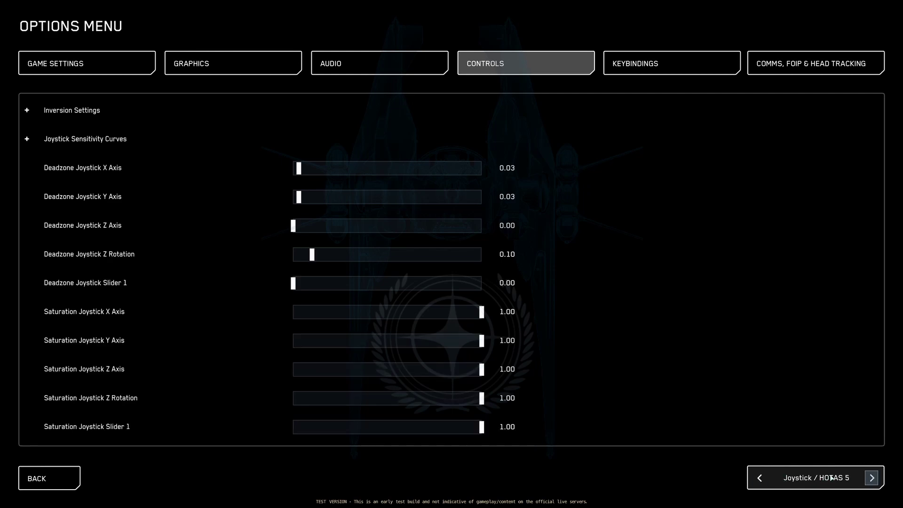
{"action": "left_click", "coordinate": [760, 478]}
{"action": "left_click", "coordinate": [872, 478]}
{"action": "left_click", "coordinate": [25, 111]}
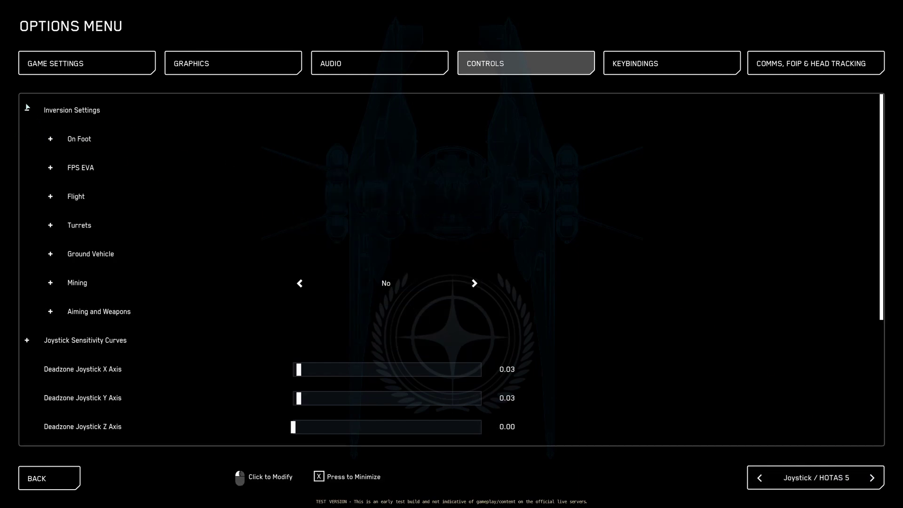
Step: Expand Flight > Flight Movement in the inversion settings and scroll to the throttle rows
{"action": "left_click", "coordinate": [51, 198]}
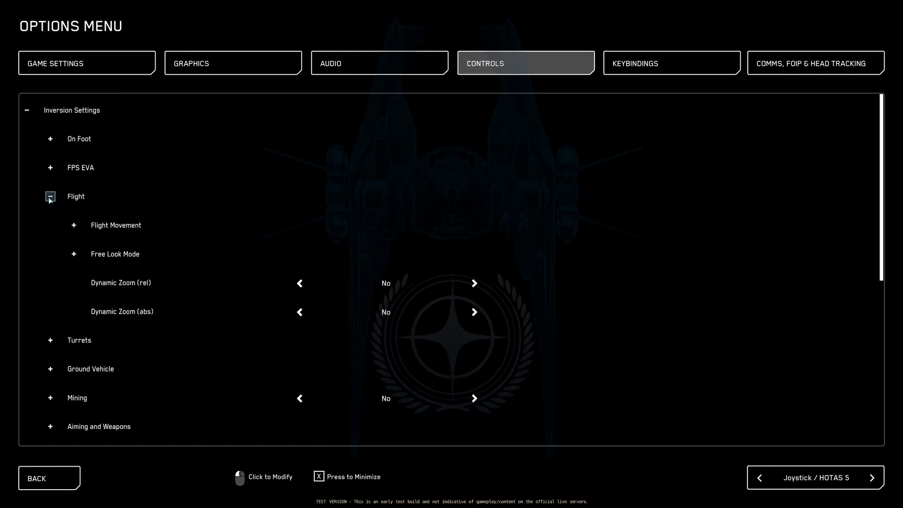
{"action": "left_click", "coordinate": [73, 226]}
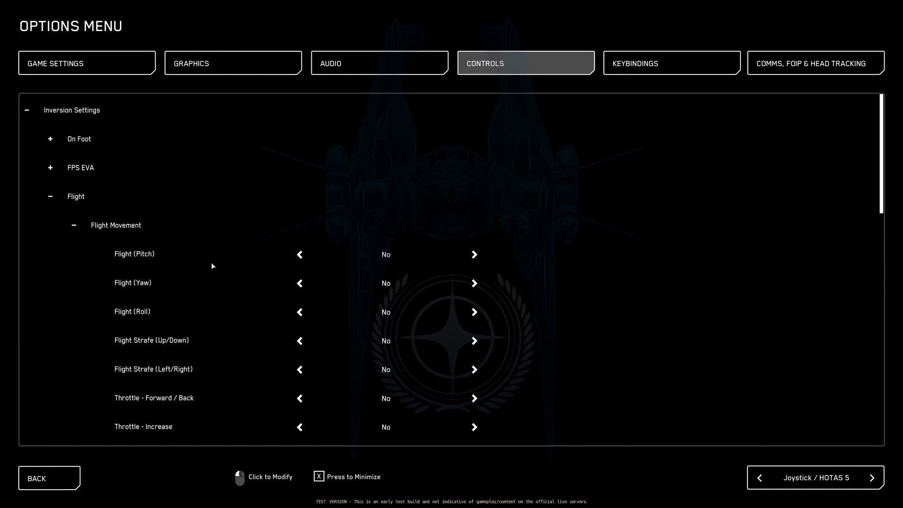
{"action": "scroll", "coordinate": [212, 262], "scroll_direction": "down", "scroll_amount": 3}
{"action": "scroll", "coordinate": [215, 259], "scroll_direction": "down", "scroll_amount": 2}
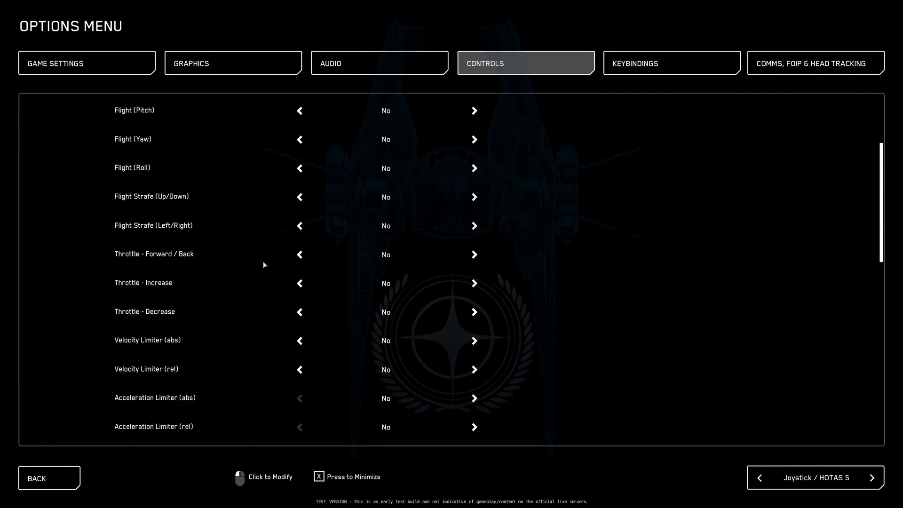
Step: Set Throttle - Forward / Back, Throttle - Increase and Throttle - Decrease inversion to Yes
{"action": "left_click", "coordinate": [474, 254]}
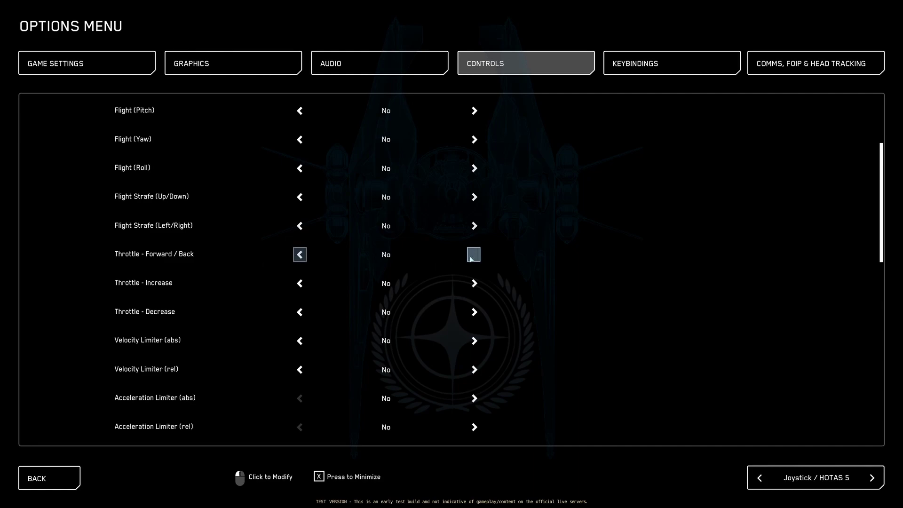
{"action": "left_click", "coordinate": [475, 283]}
{"action": "left_click", "coordinate": [473, 314]}
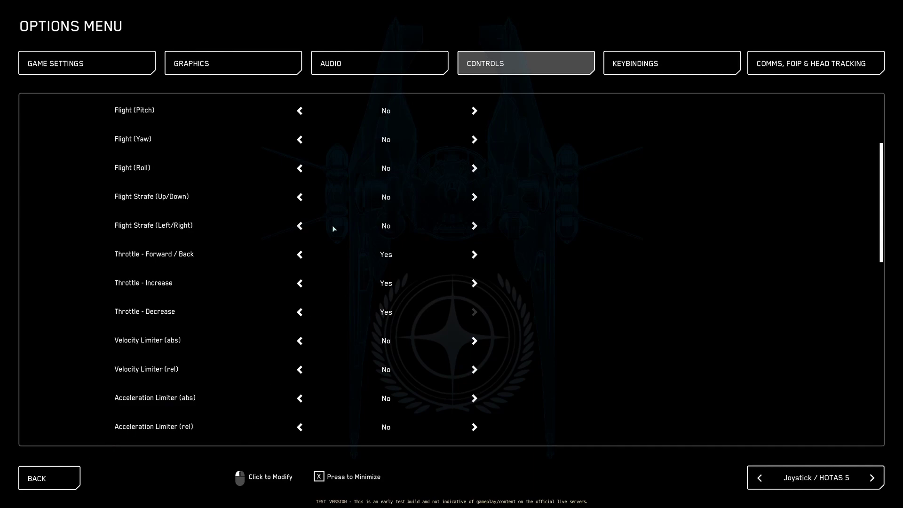
Step: Exit the options, return to the game and accelerate to test the inverted throttle
{"action": "left_click", "coordinate": [46, 486]}
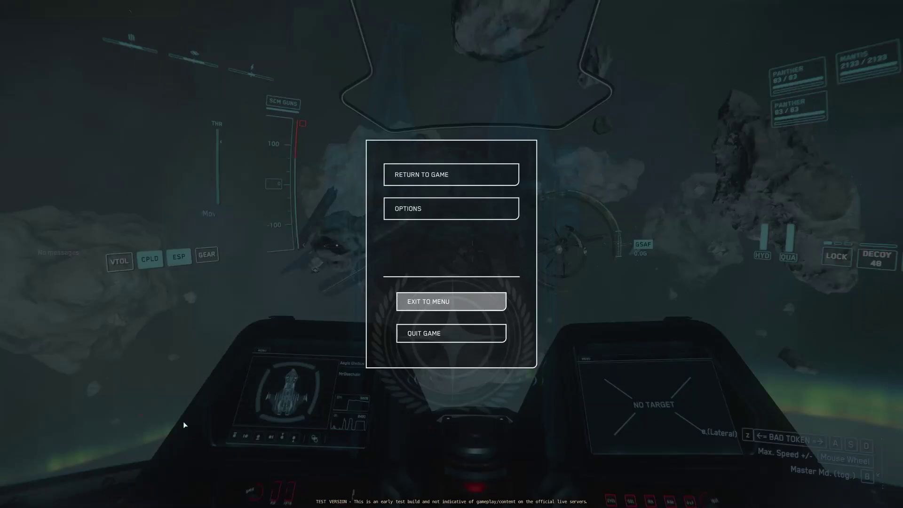
{"action": "left_click", "coordinate": [395, 173]}
{"action": "key", "text": "w"}
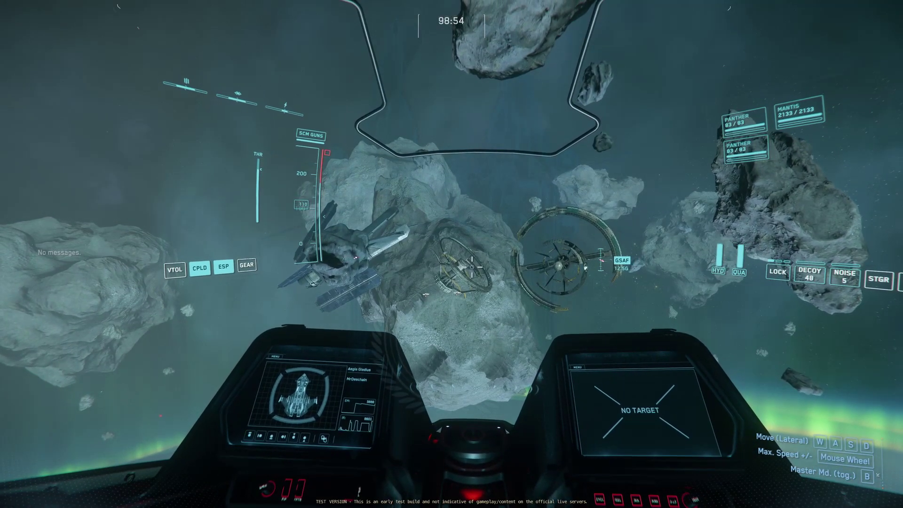